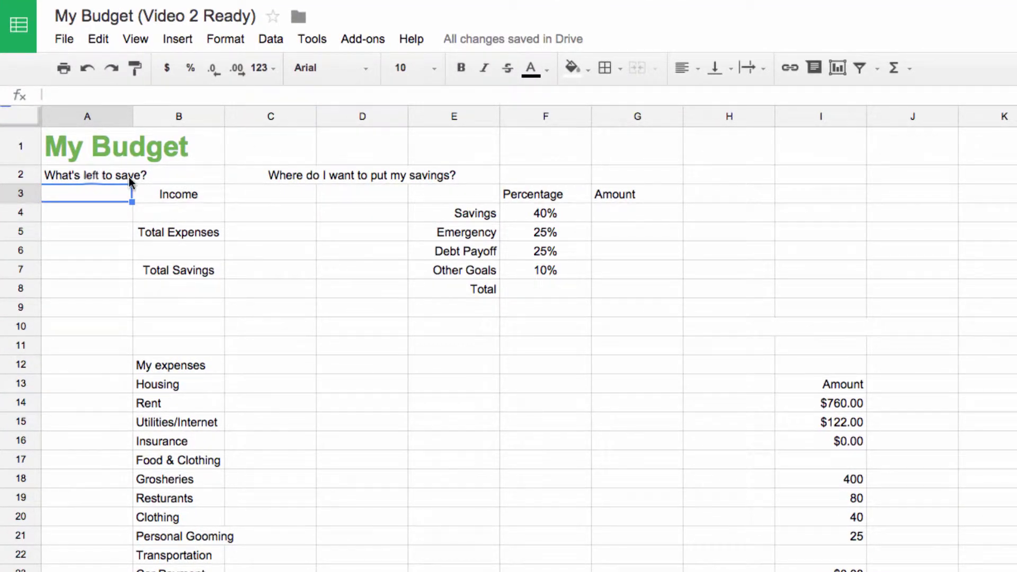
# Step: Shade the income summary block A2:C9 with a light green fill
pyautogui.click(91, 177)
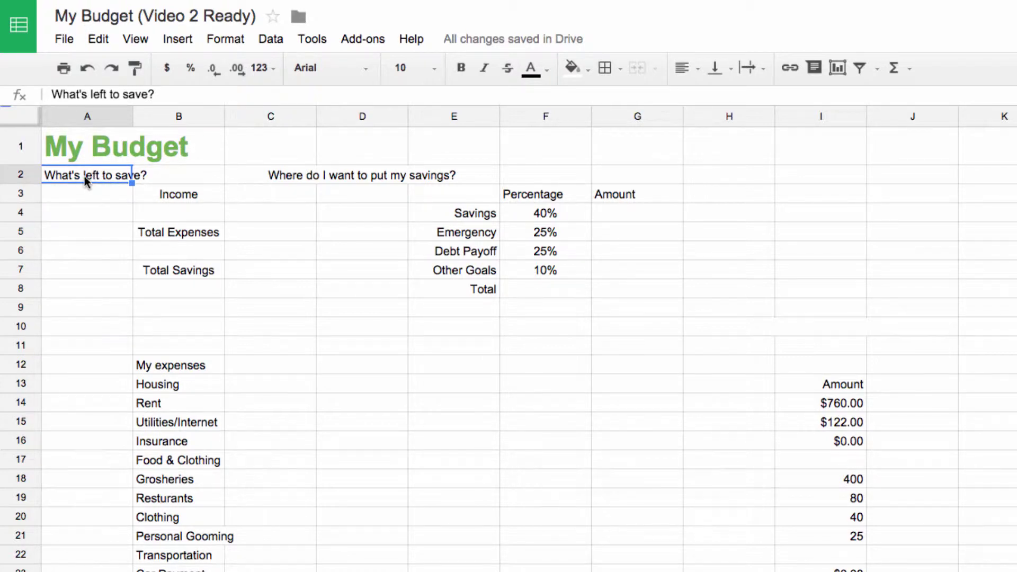
pyautogui.moveTo(85, 175); pyautogui.dragTo(272, 310)
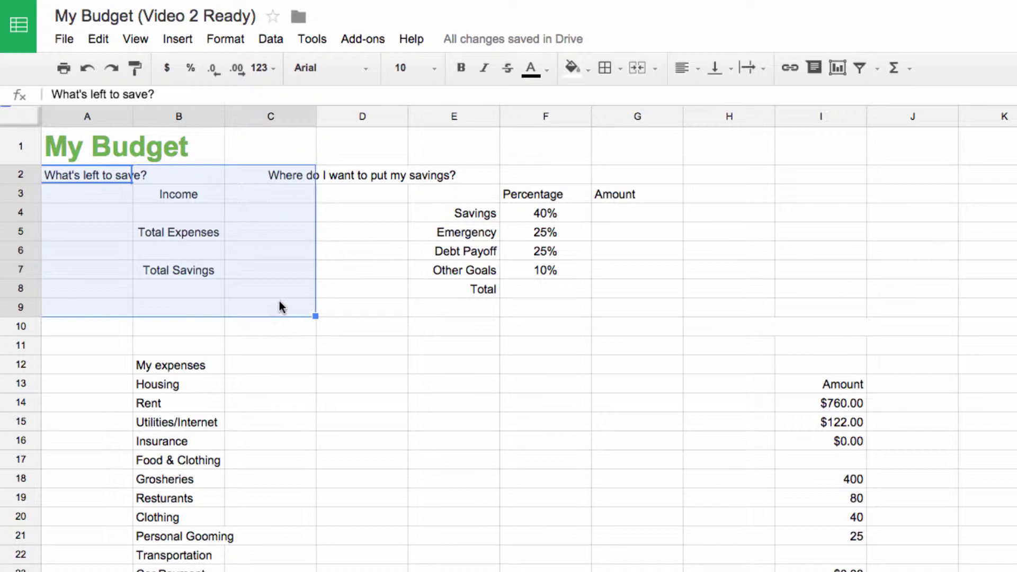
pyautogui.click(581, 74)
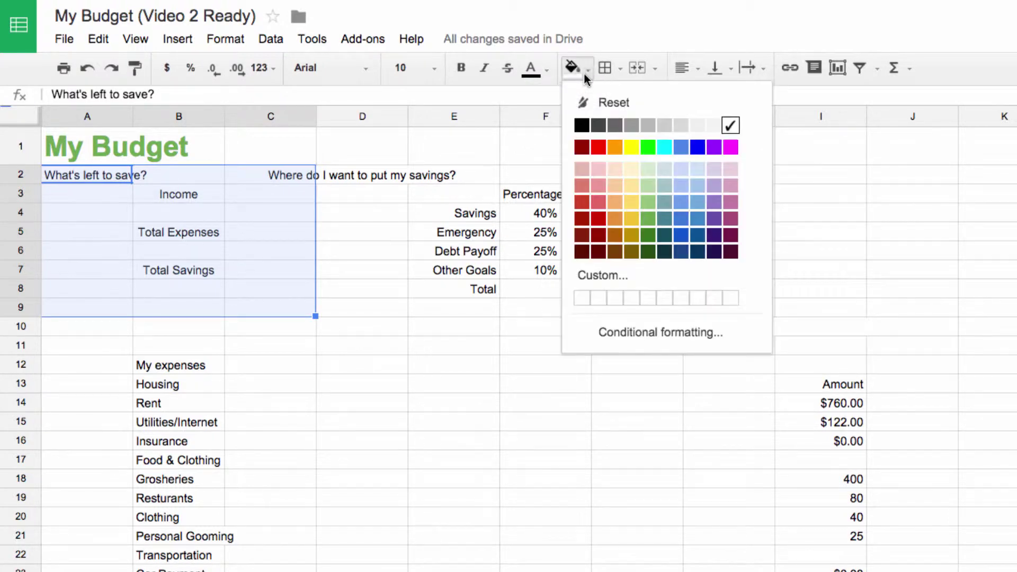
pyautogui.click(648, 203)
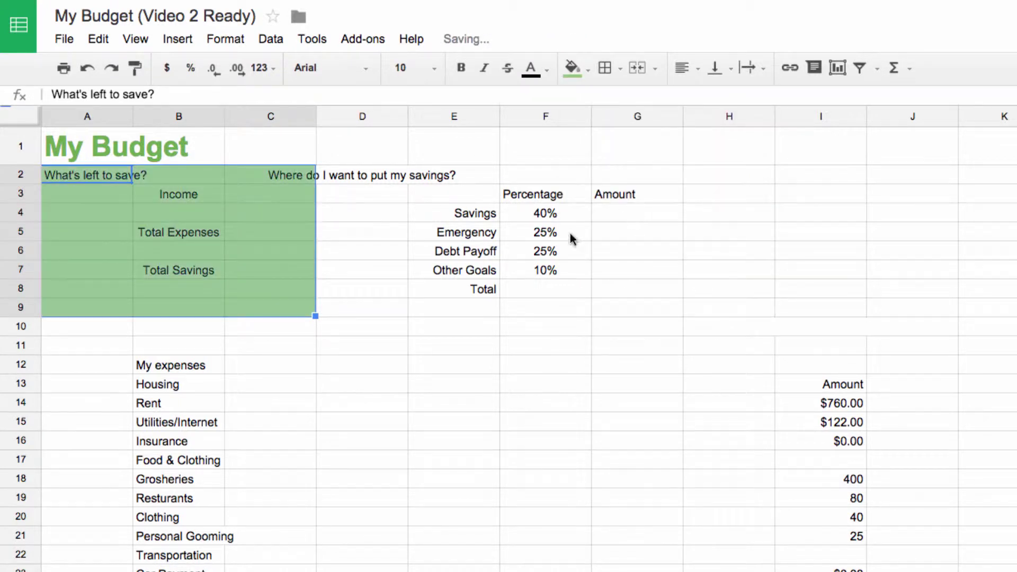
pyautogui.click(341, 314)
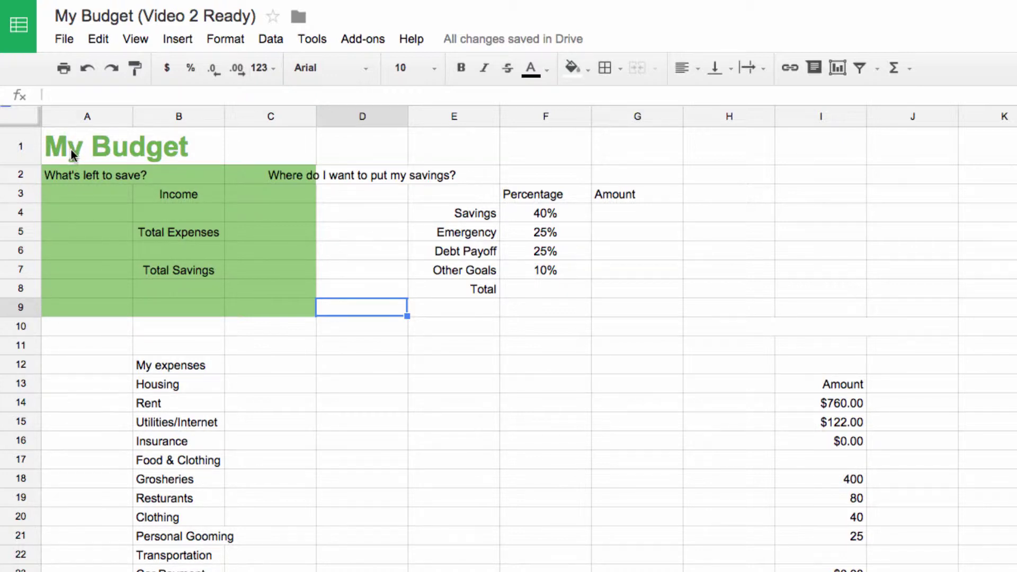
# Step: Insert a blank column left of column A and narrow it into a spacer
pyautogui.click(86, 216)
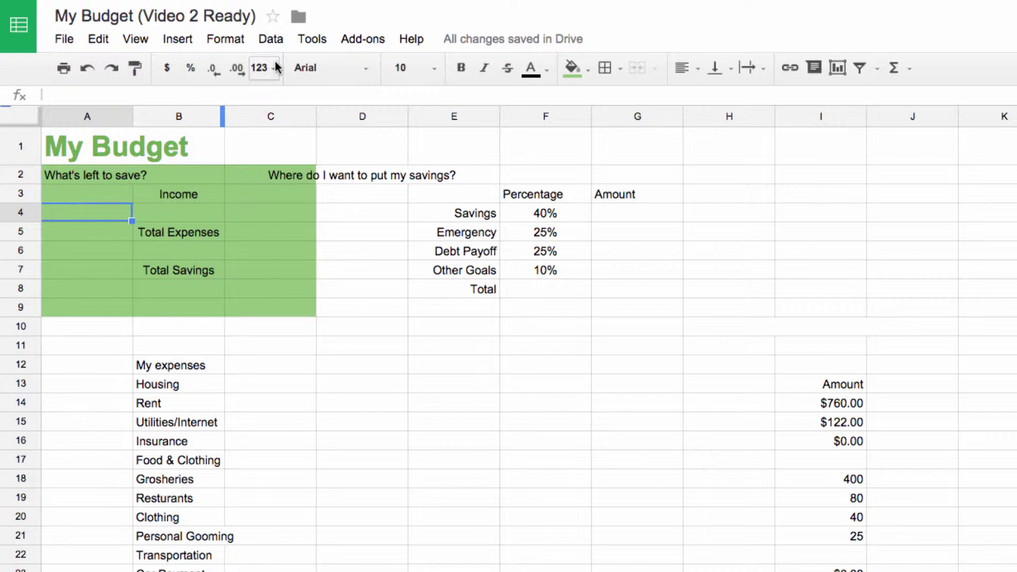
pyautogui.click(197, 43)
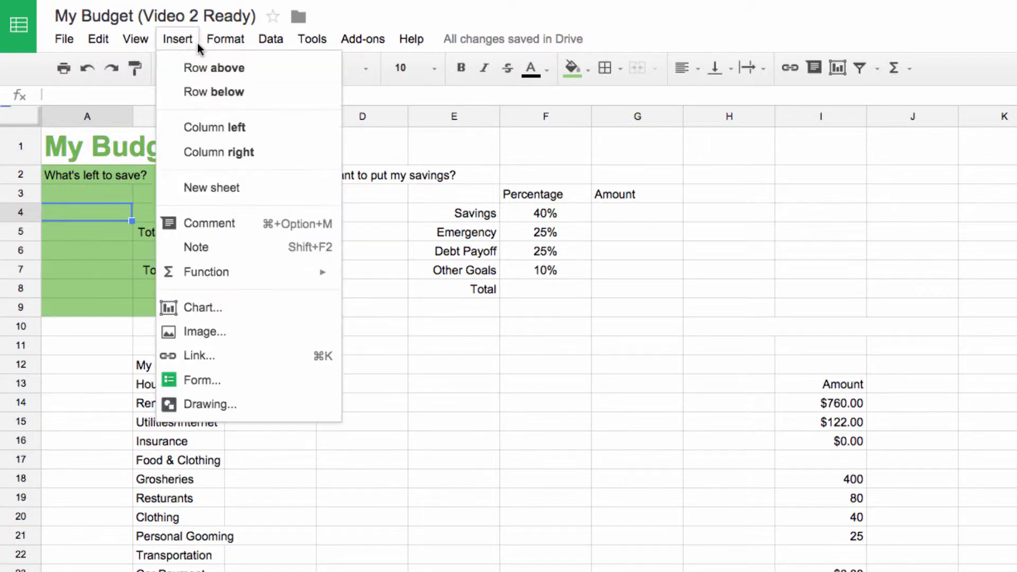
pyautogui.click(262, 135)
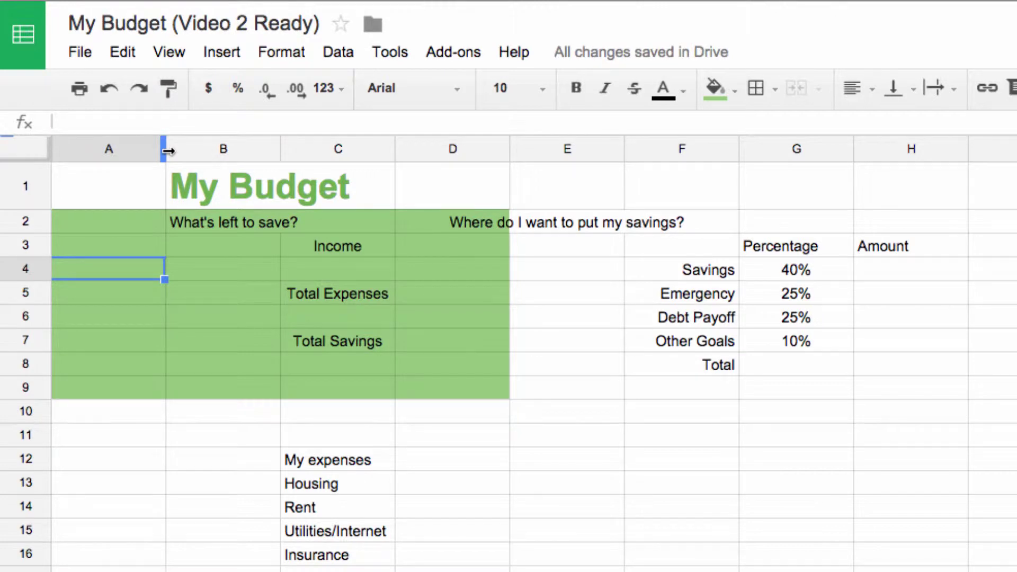
pyautogui.moveTo(166, 151); pyautogui.dragTo(73, 165)
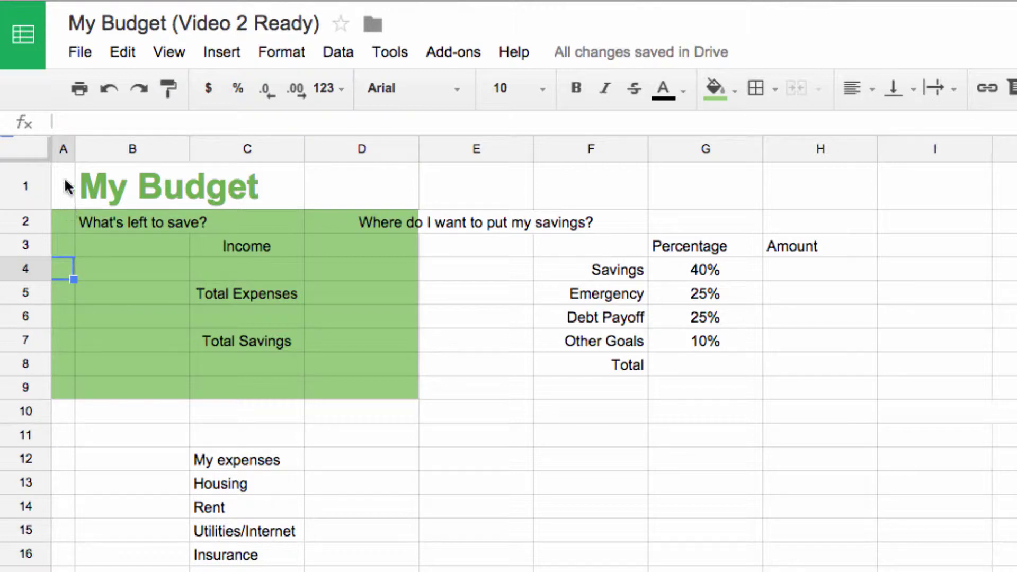
# Step: Give the new column A a white fill
pyautogui.click(62, 150)
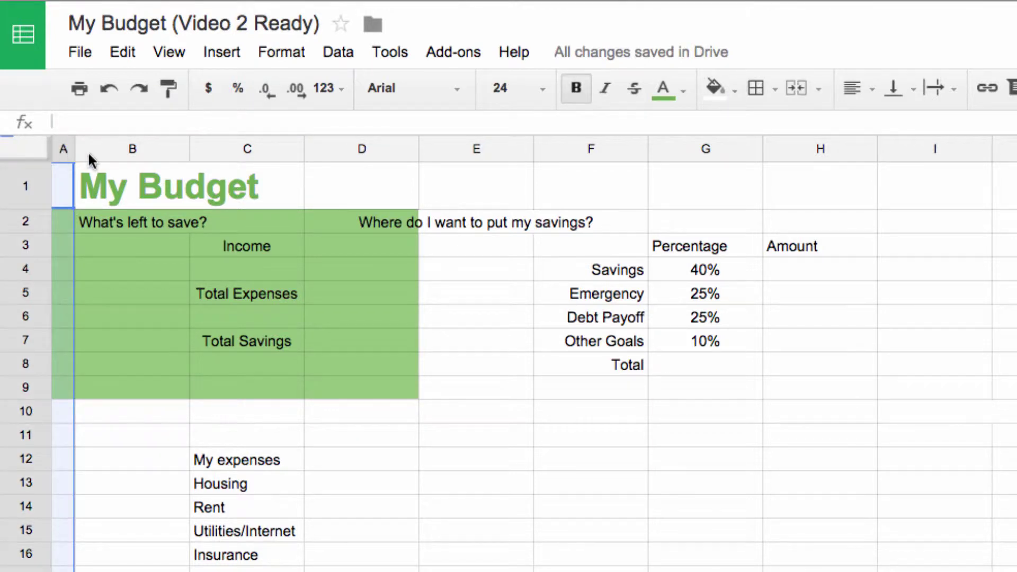
pyautogui.click(733, 96)
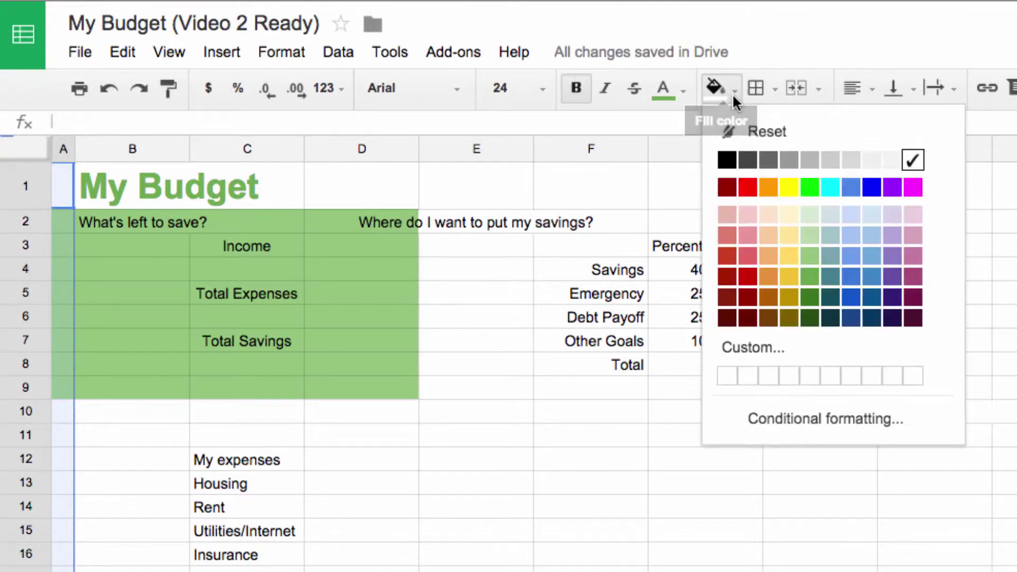
pyautogui.click(913, 159)
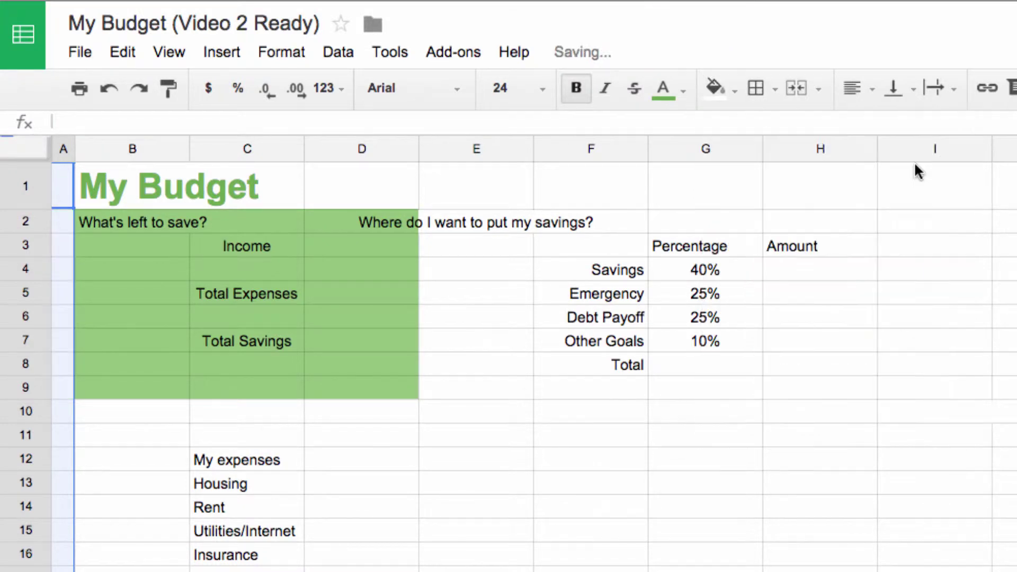
pyautogui.click(467, 292)
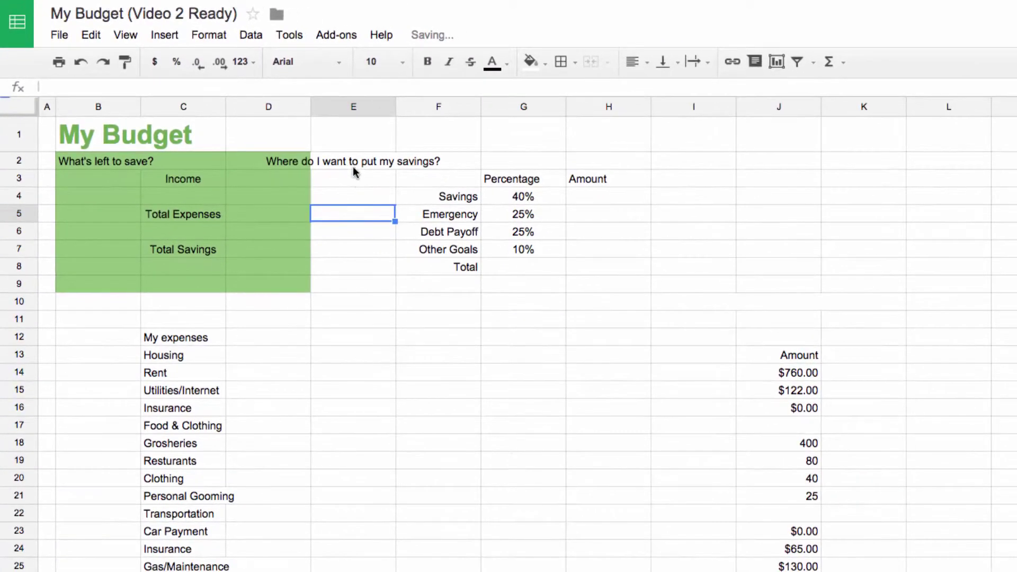
# Step: Fill the savings block E2:K9 with pale green
pyautogui.moveTo(353, 161); pyautogui.dragTo(836, 286)
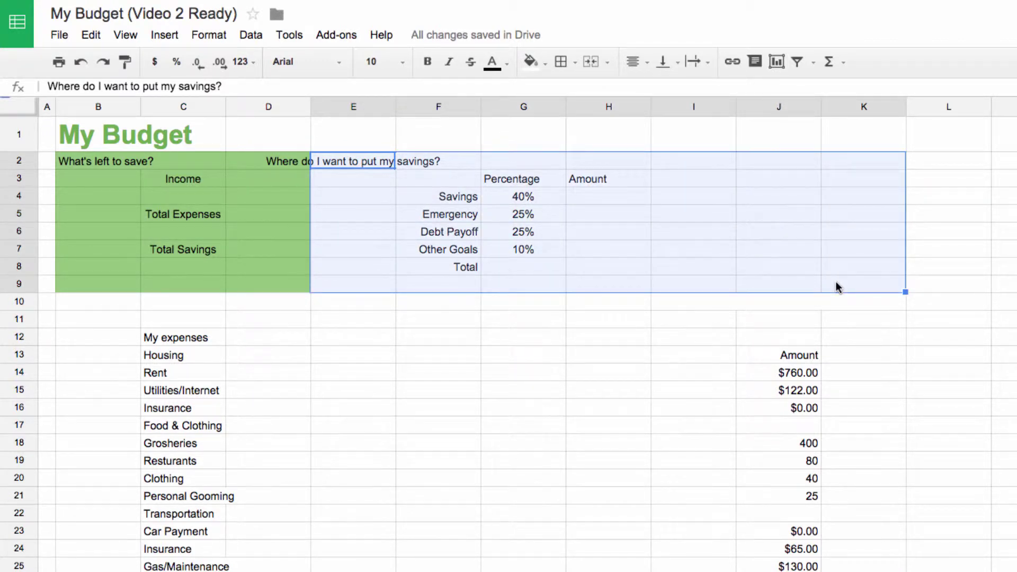
pyautogui.click(543, 64)
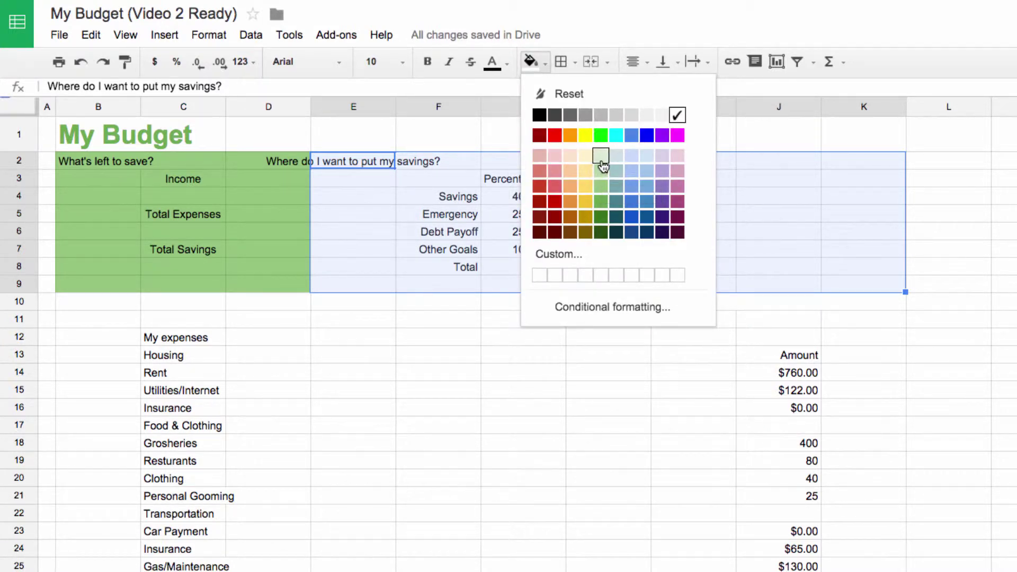
pyautogui.click(601, 155)
pyautogui.click(381, 195)
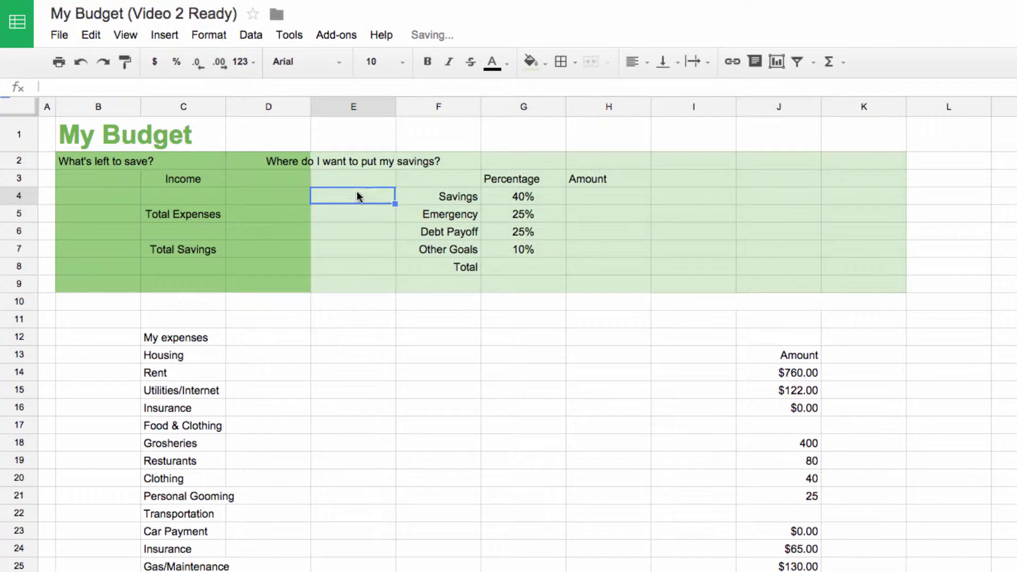
# Step: Fill the row-2 title cells B2:D2 dark green and E2:K2 green
pyautogui.click(87, 165)
pyautogui.moveTo(86, 166); pyautogui.dragTo(249, 164)
pyautogui.click(530, 61)
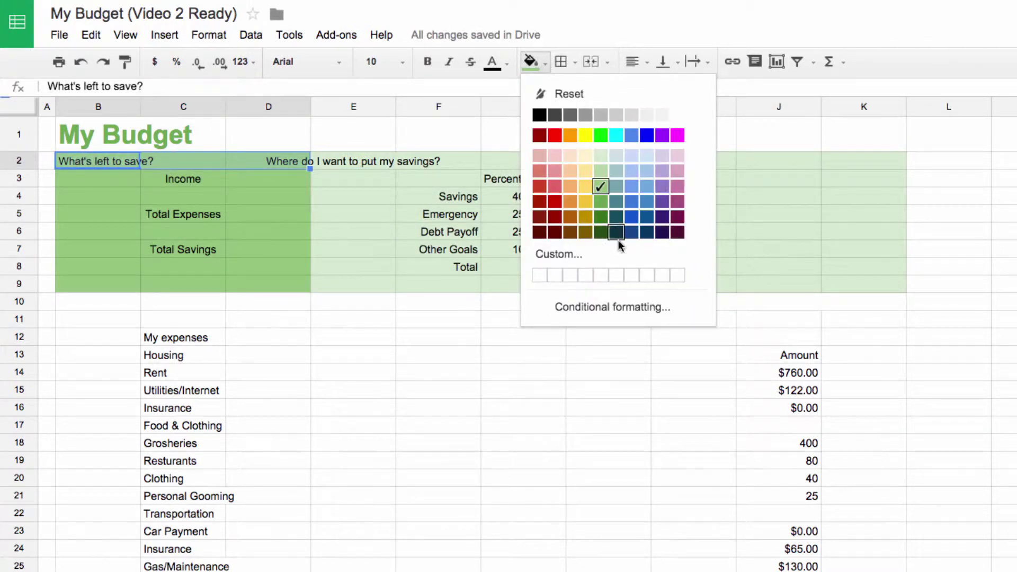
pyautogui.click(605, 223)
pyautogui.moveTo(350, 161); pyautogui.dragTo(530, 109)
pyautogui.click(530, 62)
pyautogui.click(602, 221)
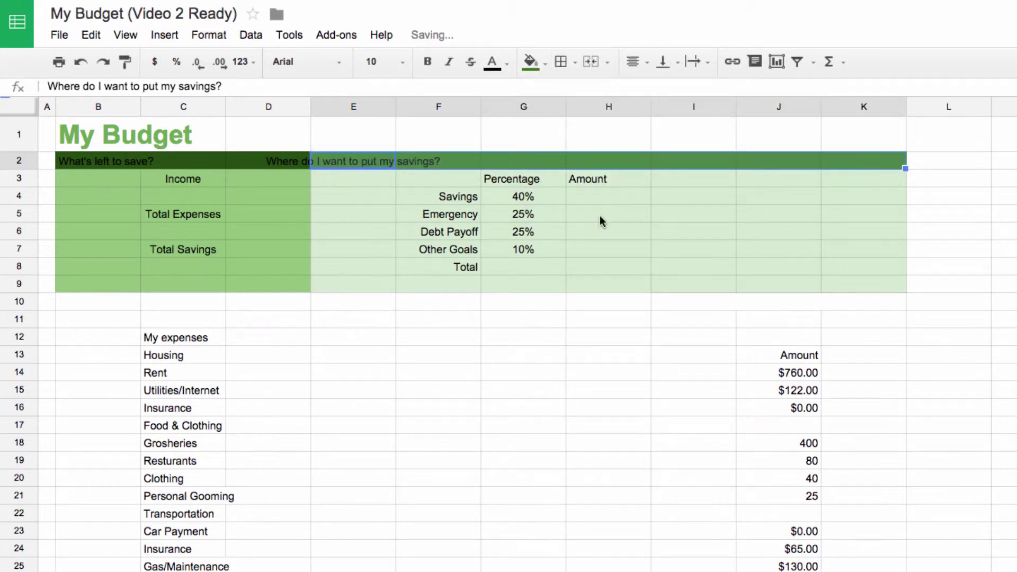
# Step: Merge B2:D2 and centre the "What's left to save?" heading horizontally
pyautogui.click(398, 233)
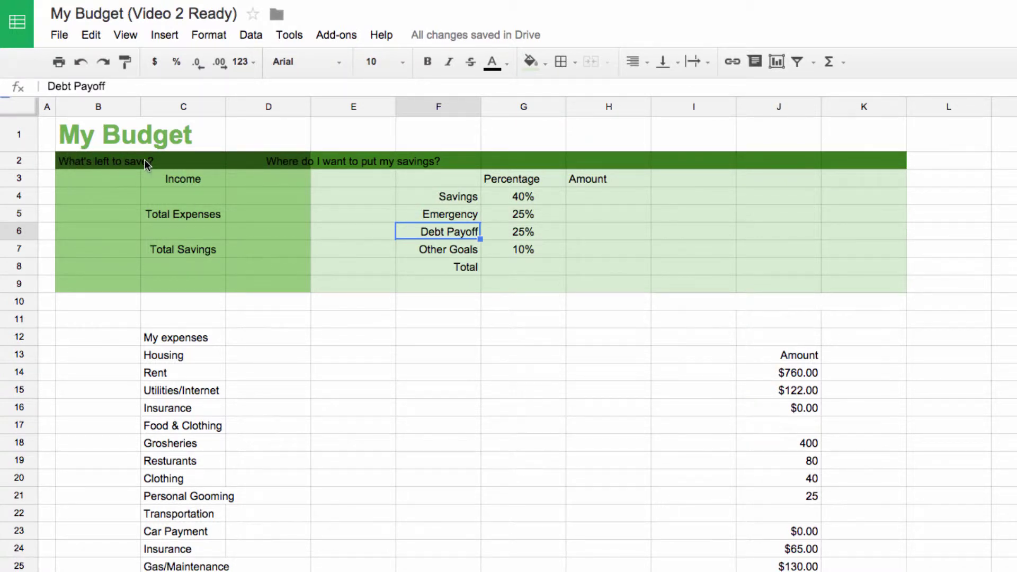
pyautogui.moveTo(237, 161); pyautogui.dragTo(123, 164)
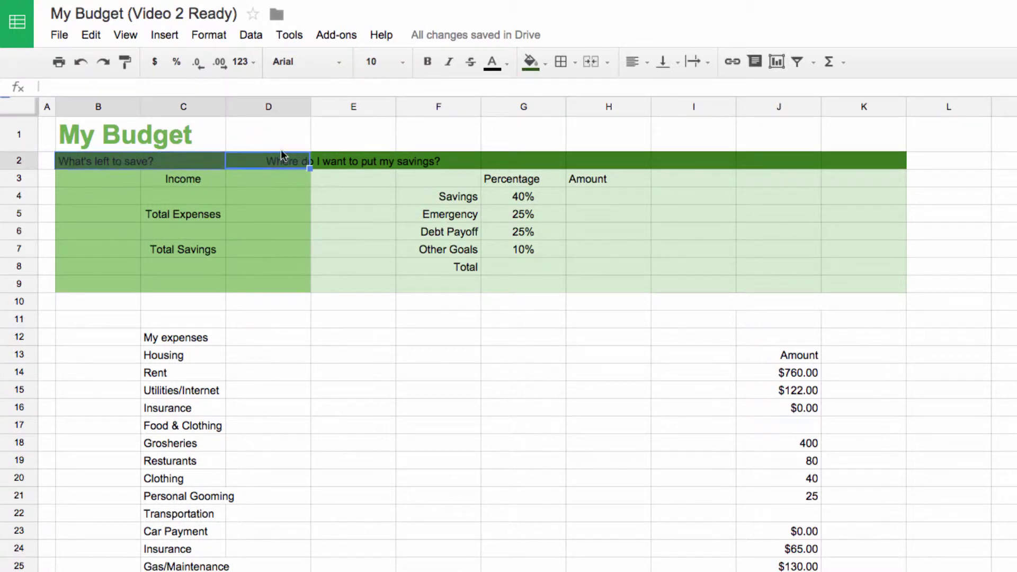
pyautogui.click(220, 38)
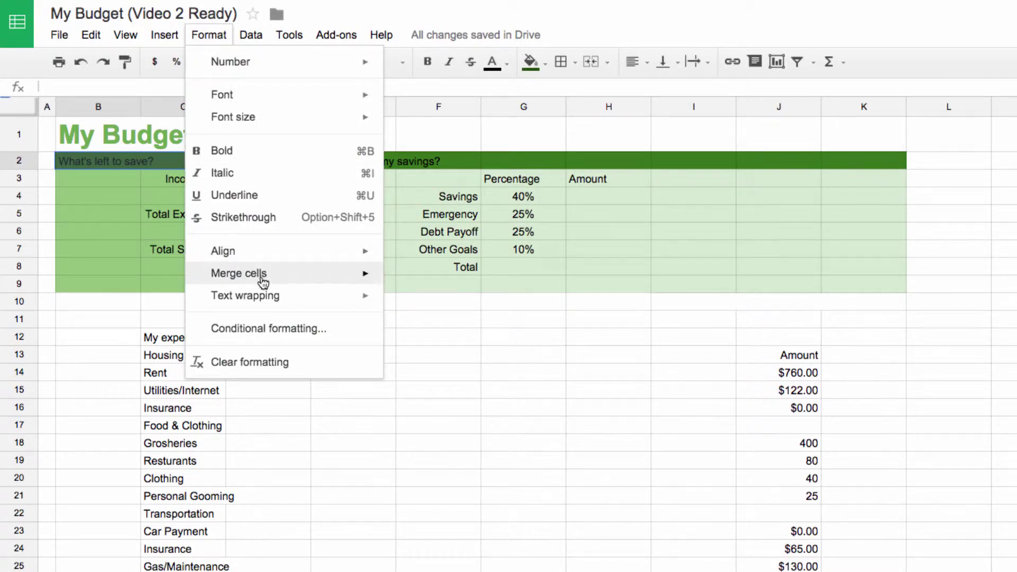
pyautogui.moveTo(263, 274)
pyautogui.click(473, 285)
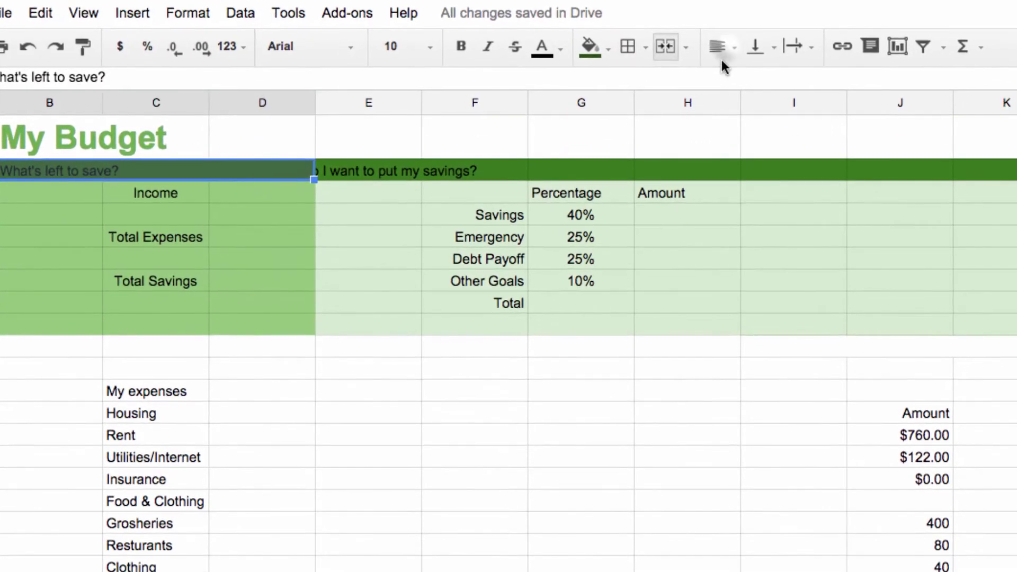
pyautogui.click(636, 61)
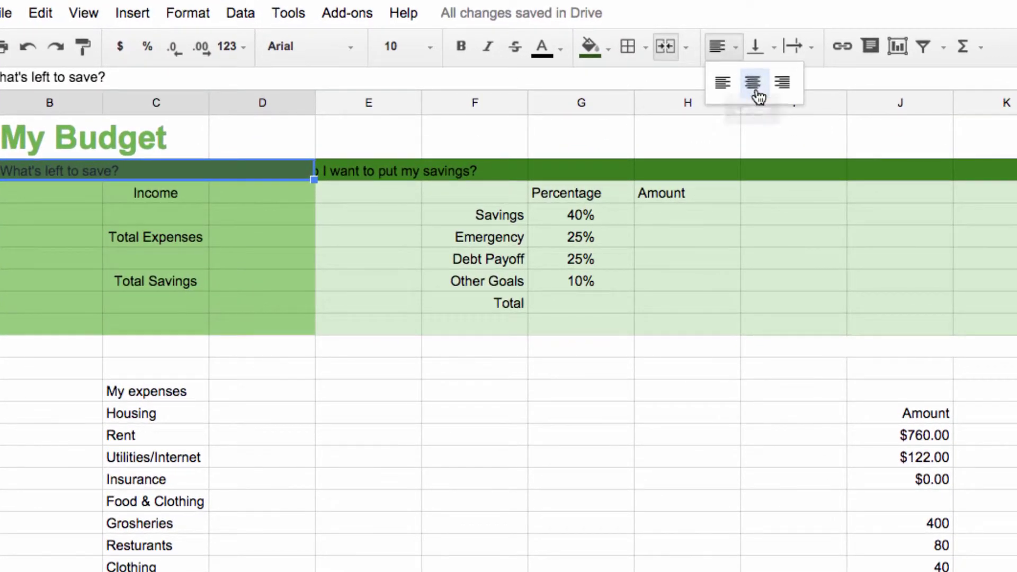
pyautogui.click(763, 80)
# Step: Merge E2:K2 into a single title bar
pyautogui.moveTo(334, 169); pyautogui.dragTo(909, 175)
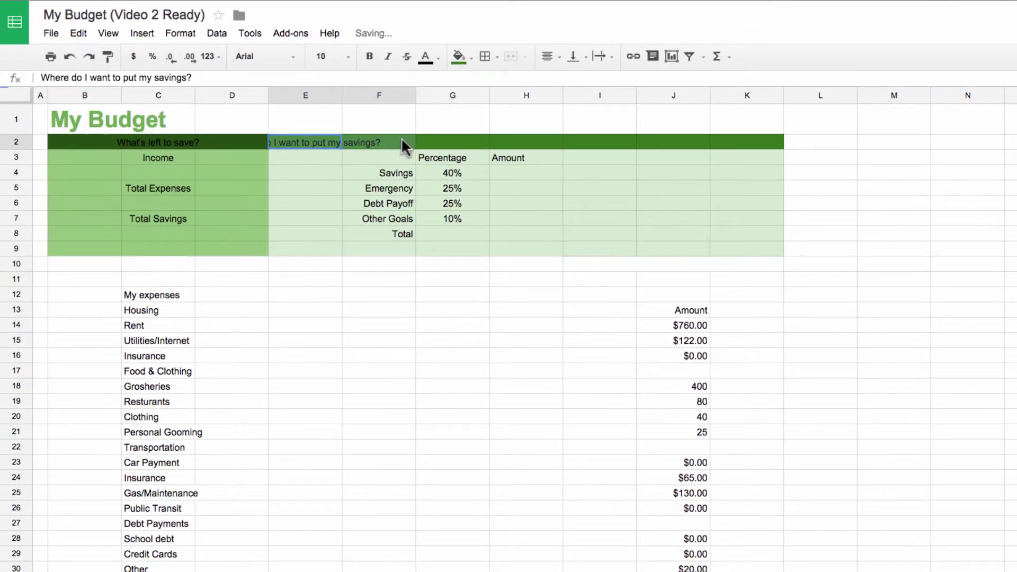
pyautogui.moveTo(684, 153); pyautogui.dragTo(752, 144)
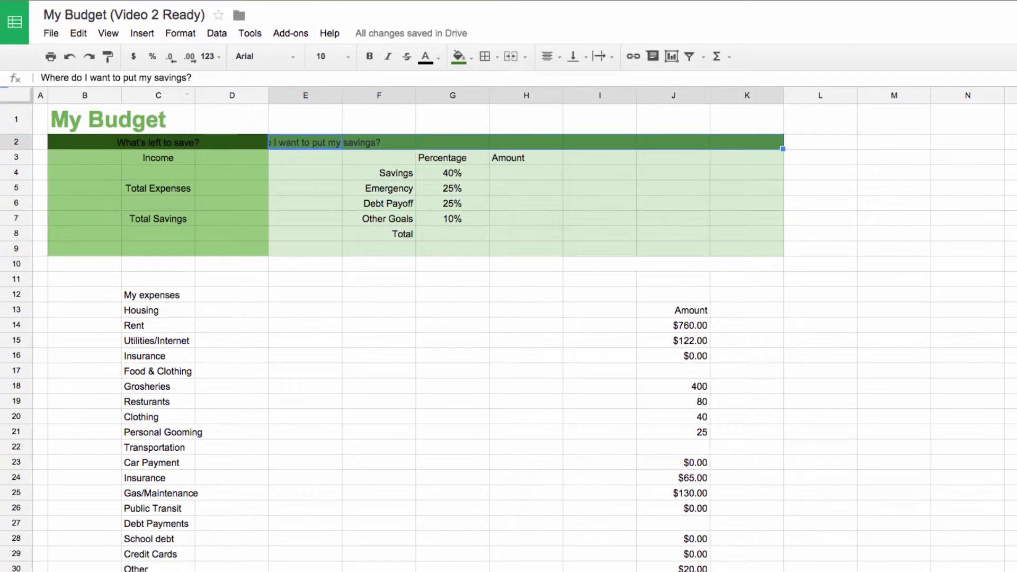
pyautogui.moveTo(328, 143); pyautogui.dragTo(753, 142)
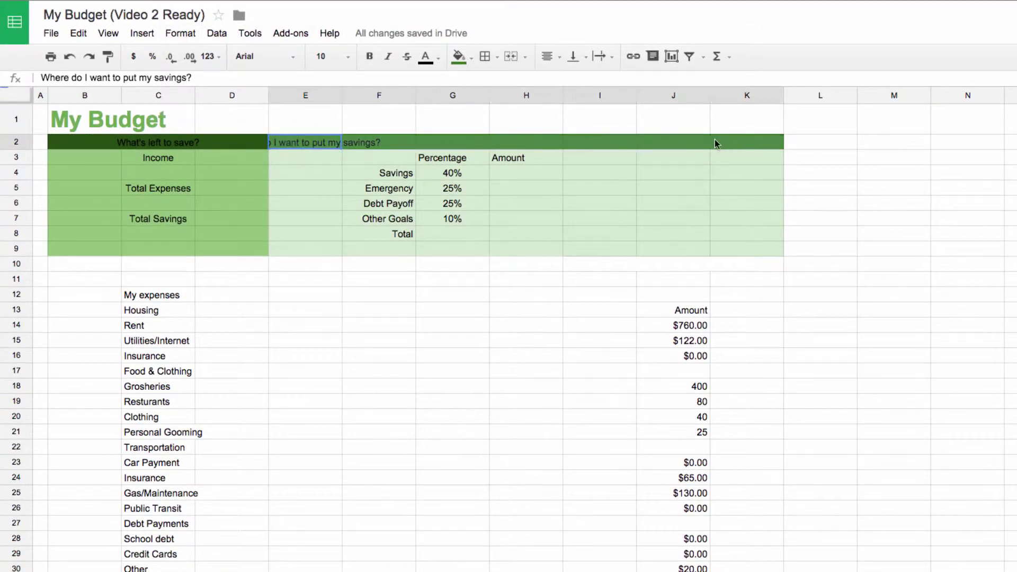
pyautogui.click(180, 33)
pyautogui.moveTo(235, 240)
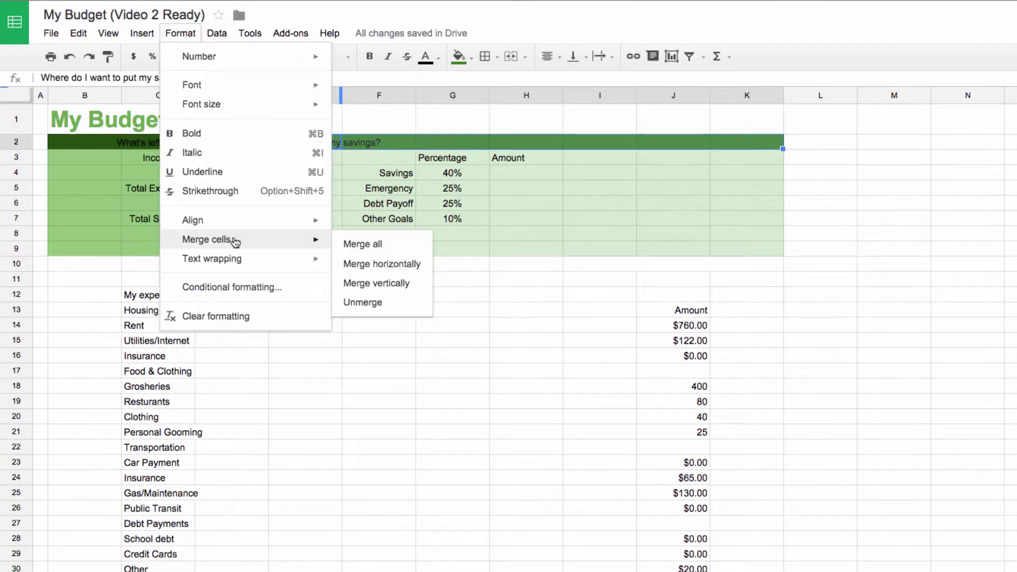
pyautogui.click(381, 244)
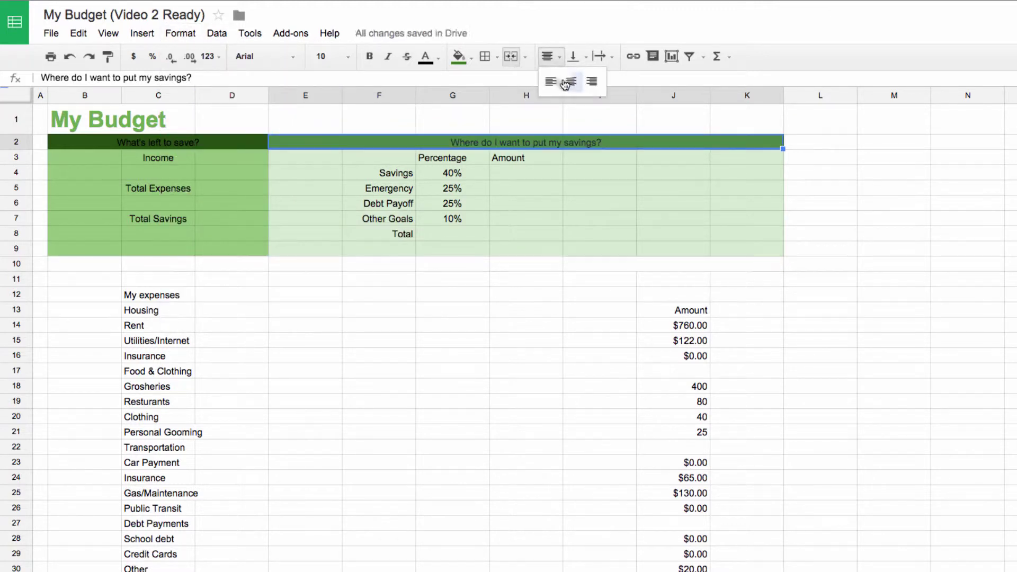
# Step: Set white text on "What's left to save?" and "Where do I want to put my savings?"
pyautogui.click(423, 295)
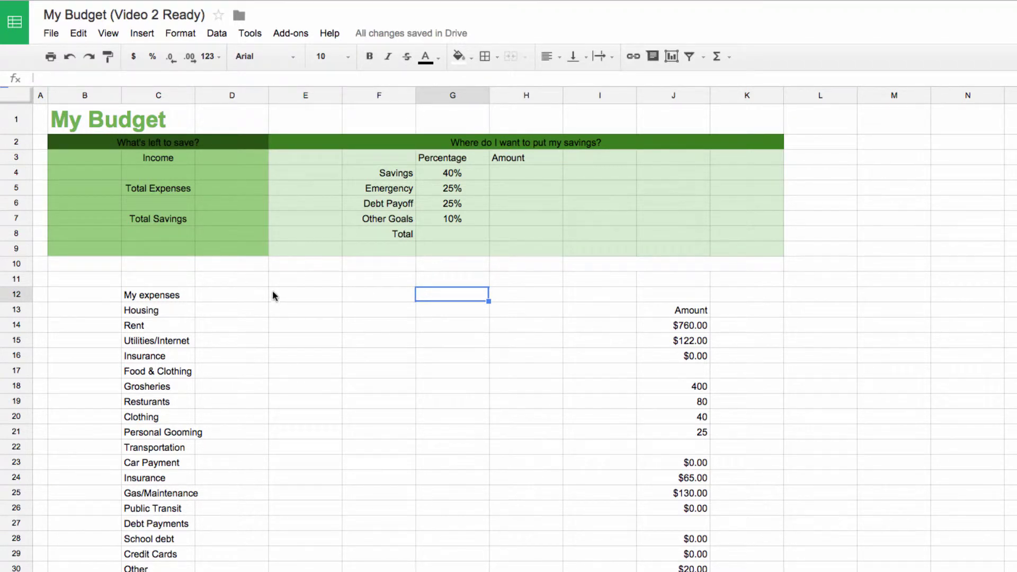
pyautogui.click(158, 143)
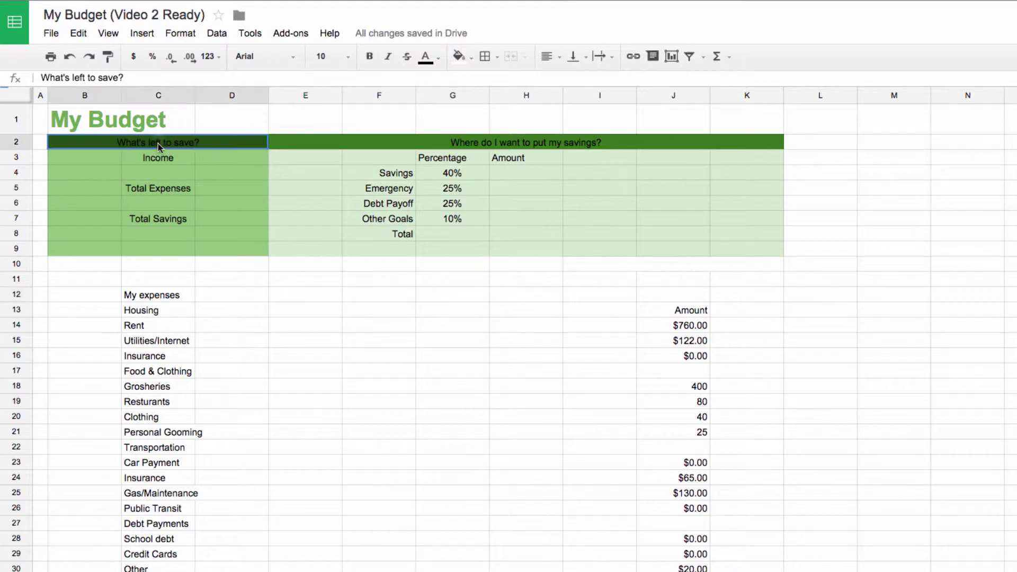
pyautogui.click(435, 59)
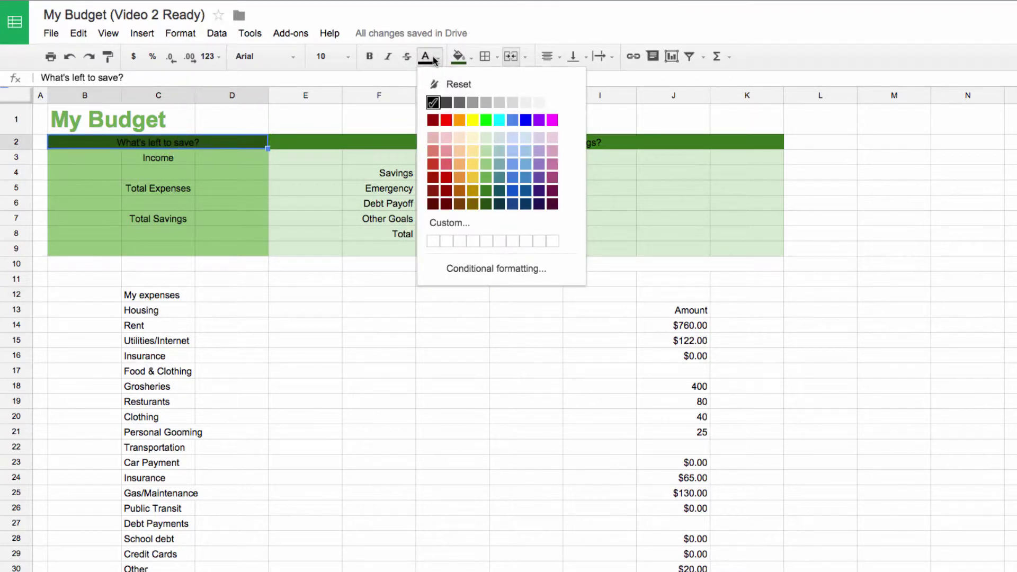
pyautogui.click(552, 102)
pyautogui.click(518, 143)
pyautogui.click(428, 57)
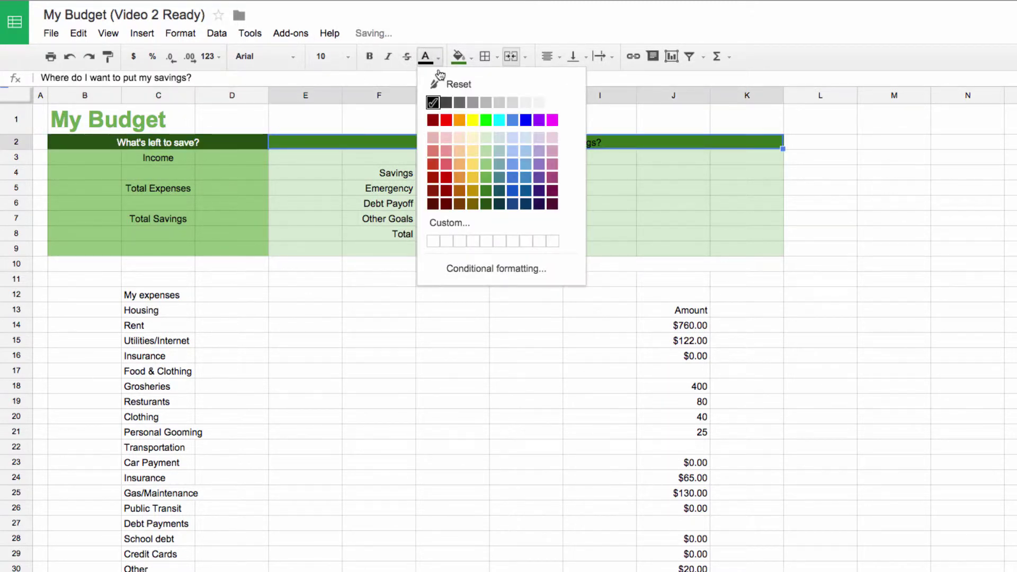
pyautogui.click(554, 103)
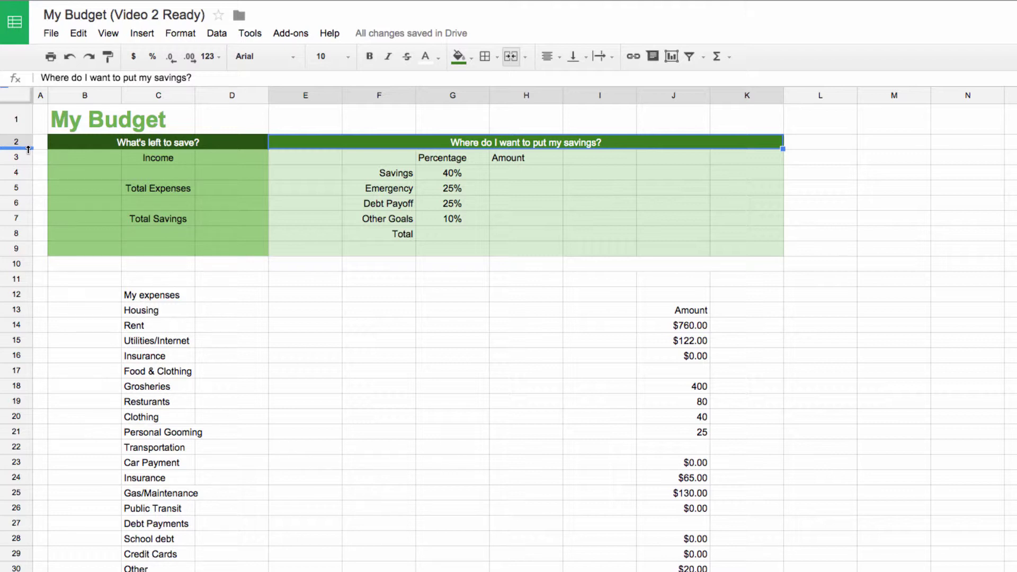
# Step: Make row 2 taller and align its title text to the vertical middle
pyautogui.moveTo(28, 149); pyautogui.dragTo(26, 159)
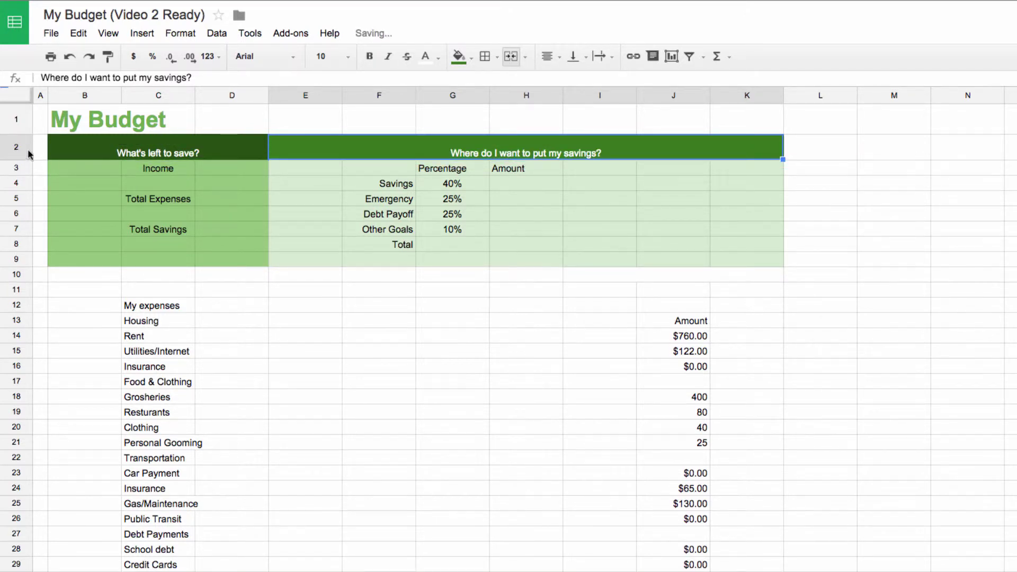
pyautogui.click(16, 152)
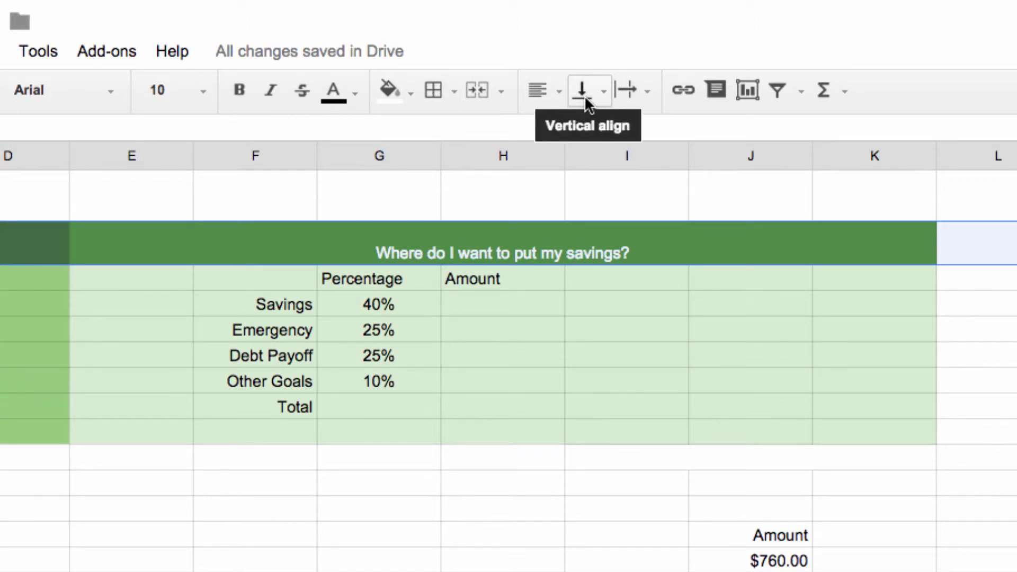
pyautogui.click(594, 97)
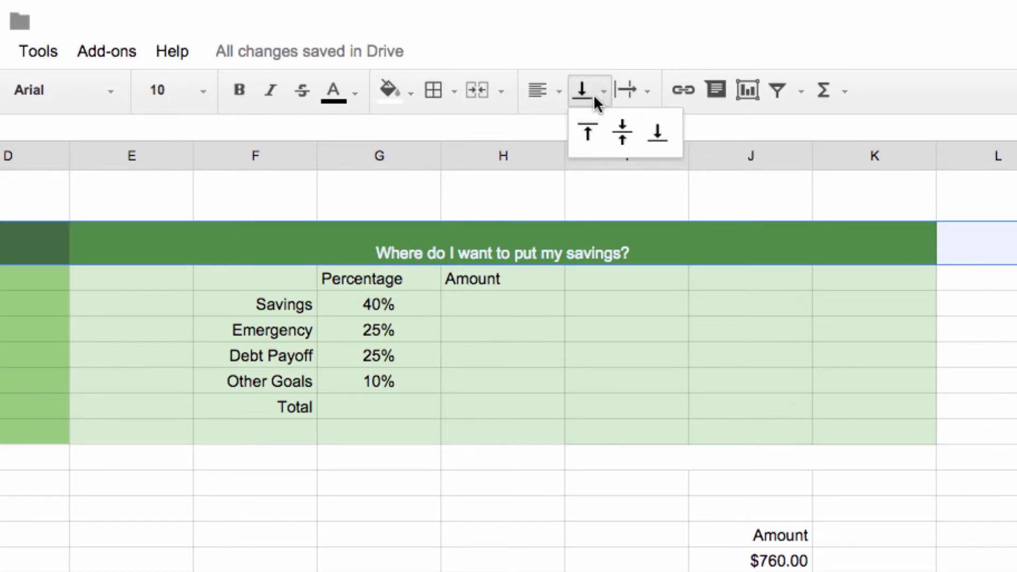
pyautogui.click(622, 139)
pyautogui.click(679, 253)
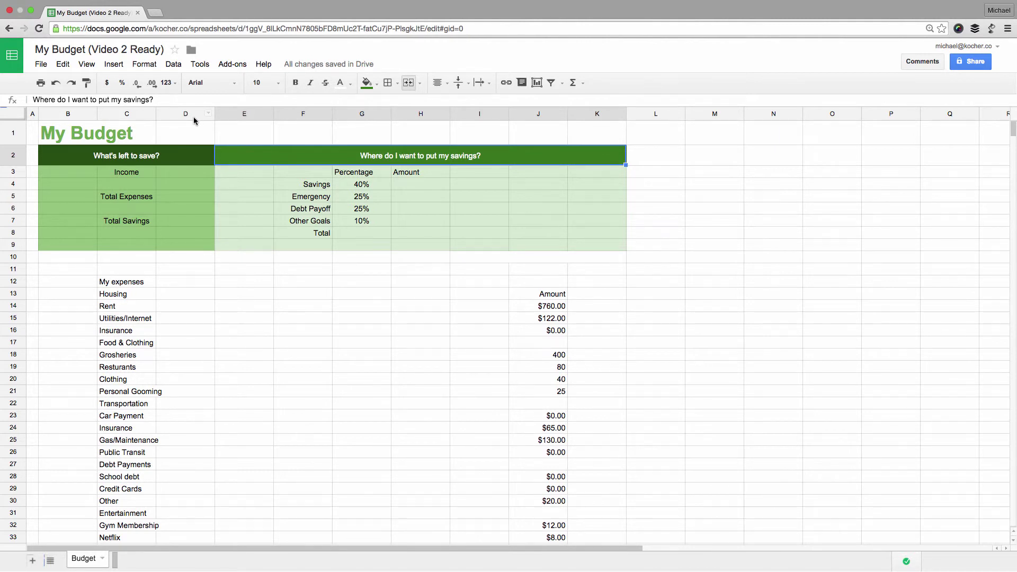
# Step: Drag the D and K column borders left to make thin spacer columns
pyautogui.scroll(-2, 193, 116)
pyautogui.hscroll(1, 191, 127)
pyautogui.scroll(2, 184, 155)
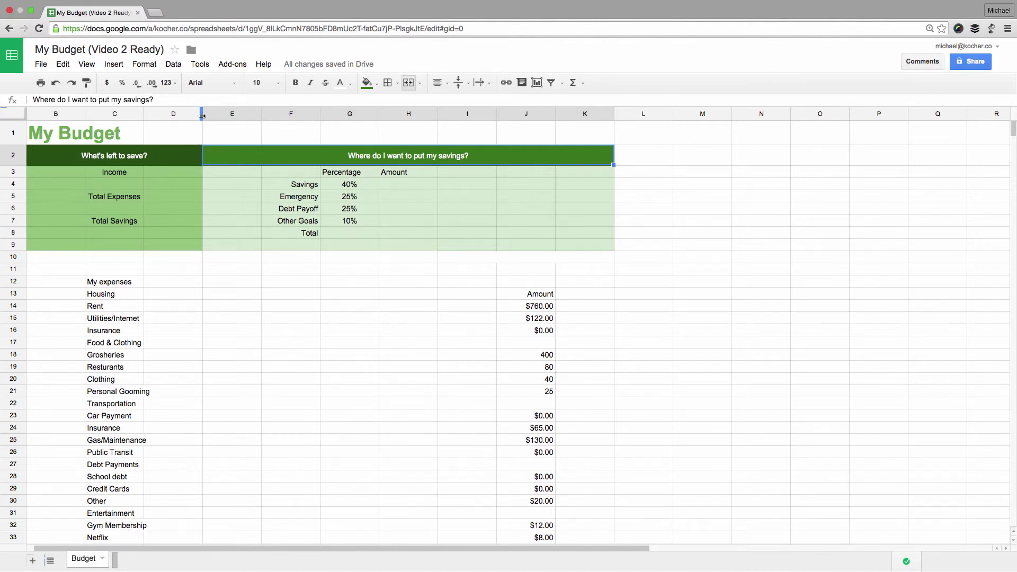
pyautogui.moveTo(202, 116); pyautogui.dragTo(168, 117)
pyautogui.moveTo(521, 116); pyautogui.dragTo(469, 116)
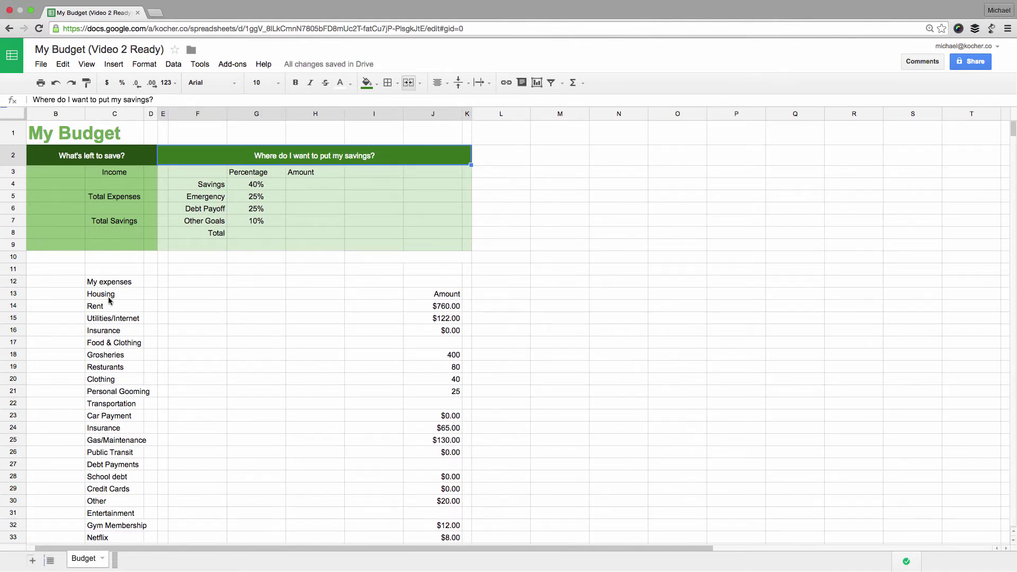
pyautogui.hscroll(-1, 110, 286)
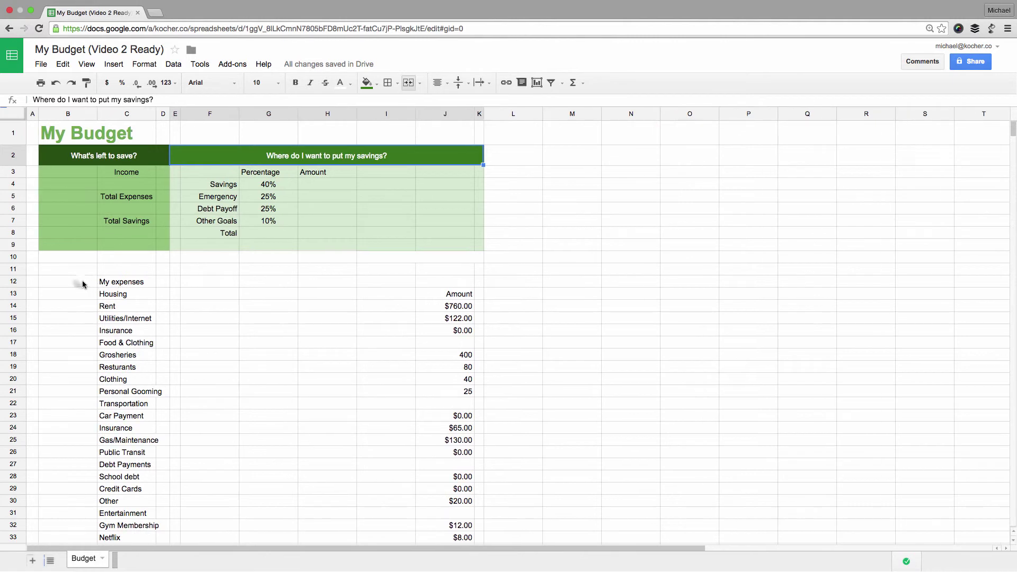
# Step: Make the Income, Total Expenses and Total Savings labels in C3, C5, C7 white
pyautogui.click(127, 172)
pyautogui.click(340, 82)
pyautogui.click(442, 120)
pyautogui.click(126, 197)
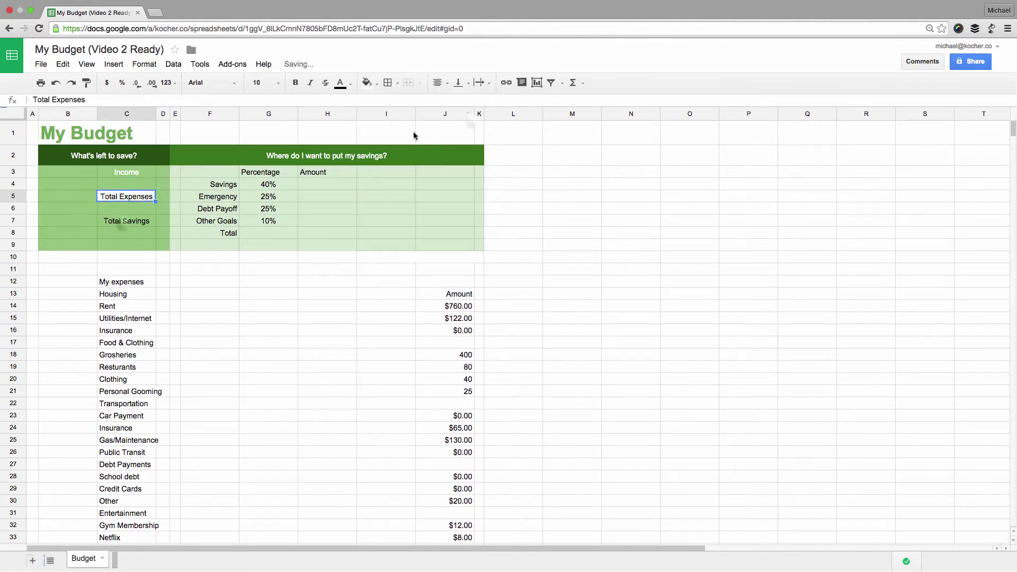
pyautogui.click(340, 83)
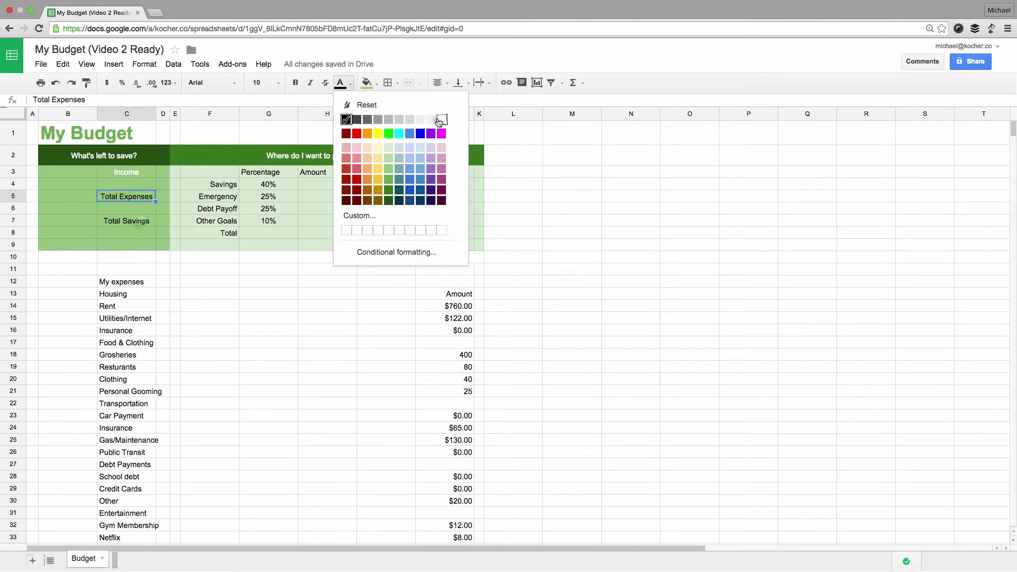
pyautogui.click(440, 120)
pyautogui.click(141, 222)
pyautogui.click(341, 83)
pyautogui.click(442, 120)
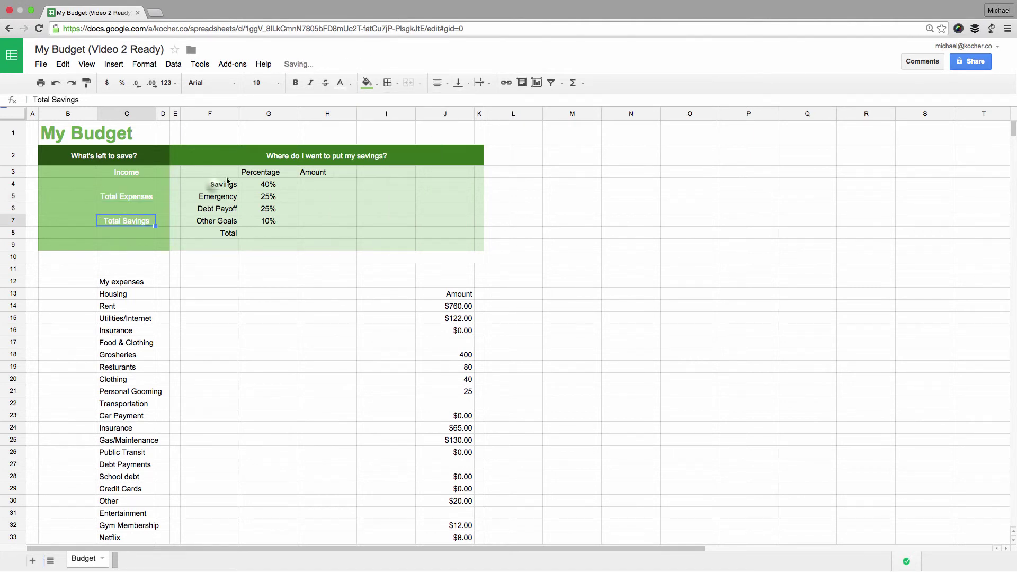
# Step: Recolour the text of the labels in F4:F8
pyautogui.moveTo(215, 184); pyautogui.dragTo(225, 233)
pyautogui.click(341, 83)
pyautogui.click(343, 120)
pyautogui.click(325, 246)
# Step: Give the percentages G4:G7 a paler fill and fill H4:H7 green
pyautogui.hscroll(1, 313, 249)
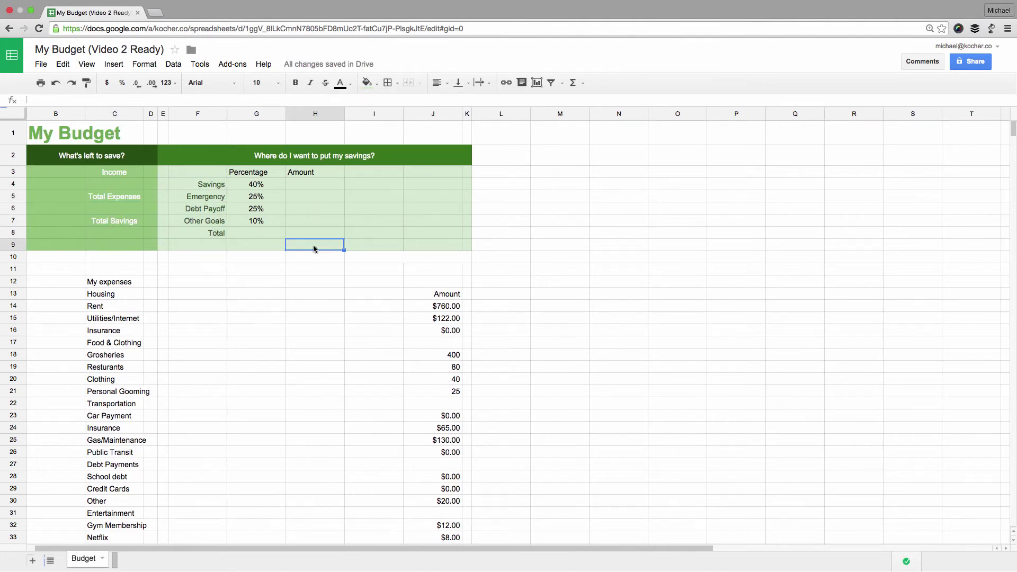
pyautogui.moveTo(256, 185); pyautogui.dragTo(265, 220)
pyautogui.click(367, 83)
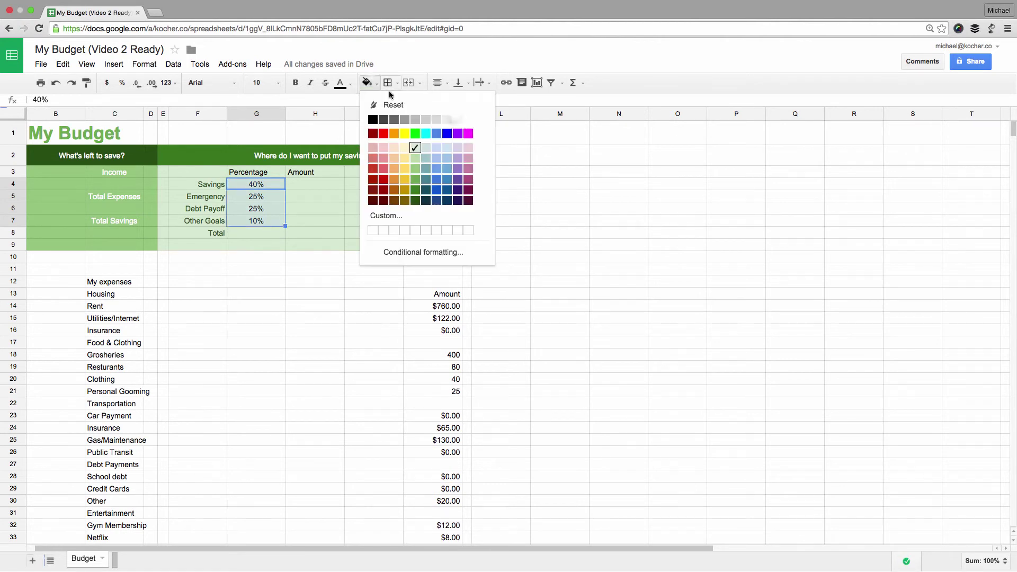
pyautogui.click(412, 143)
pyautogui.click(229, 301)
pyautogui.moveTo(314, 185); pyautogui.dragTo(315, 221)
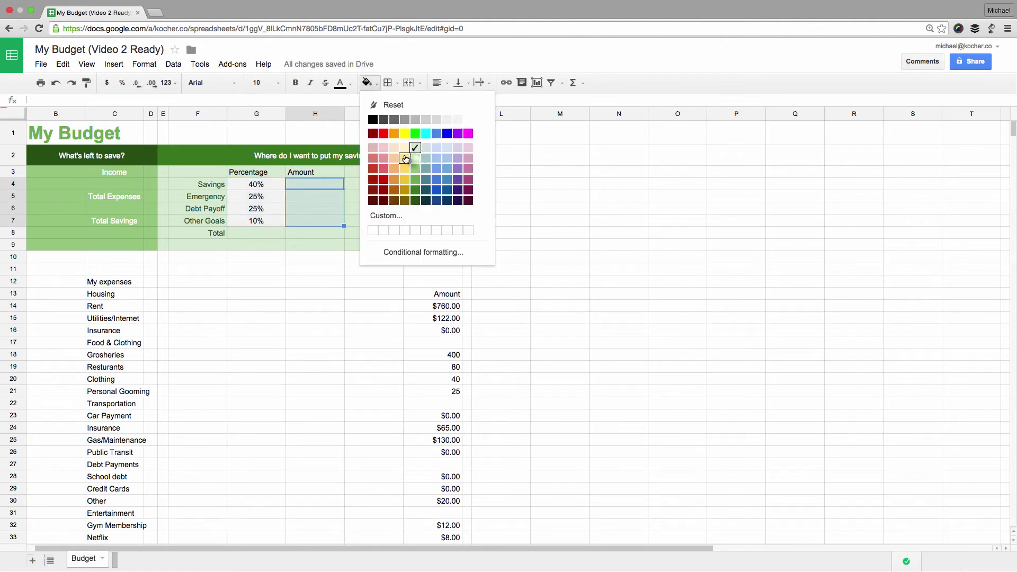
pyautogui.click(415, 158)
pyautogui.click(323, 280)
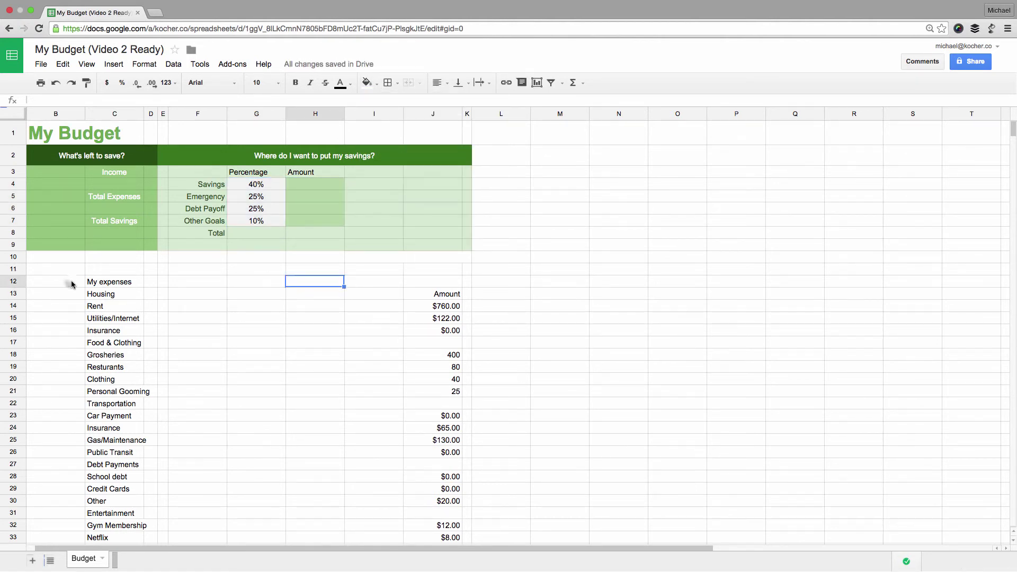